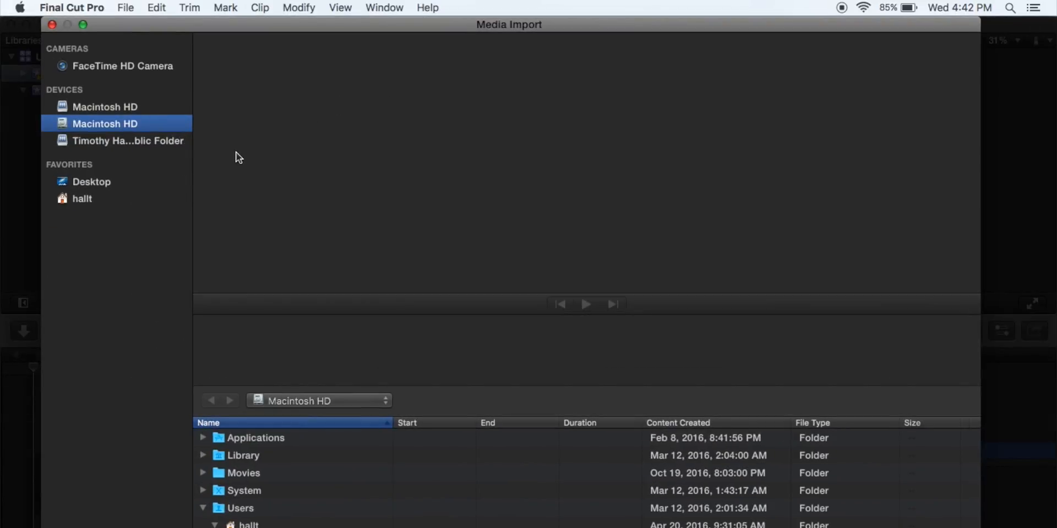
Browse the Desktop and the home folder's Pictures folder for importable media, and close the Media Import window
{"action": "left_click", "coordinate": [91, 186]}
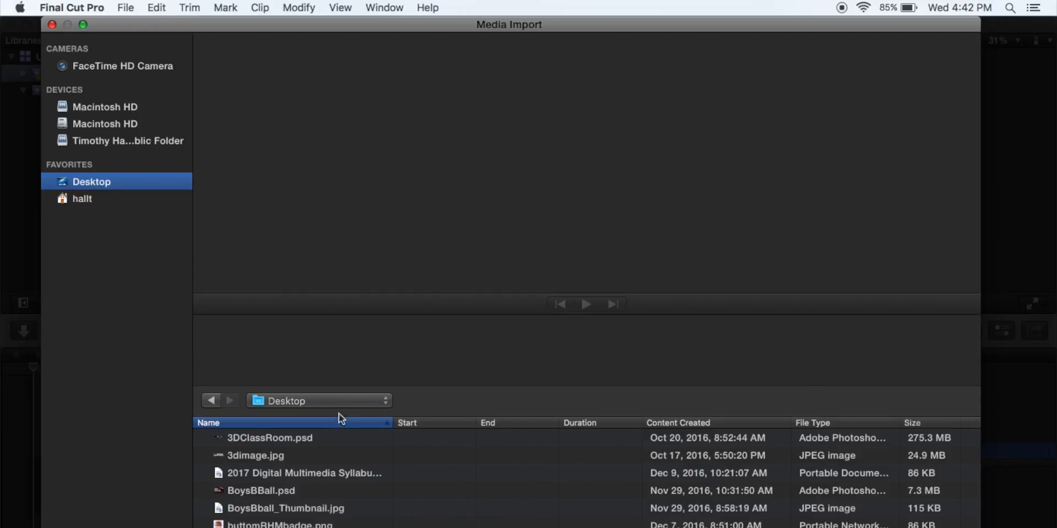
{"action": "left_click", "coordinate": [97, 198]}
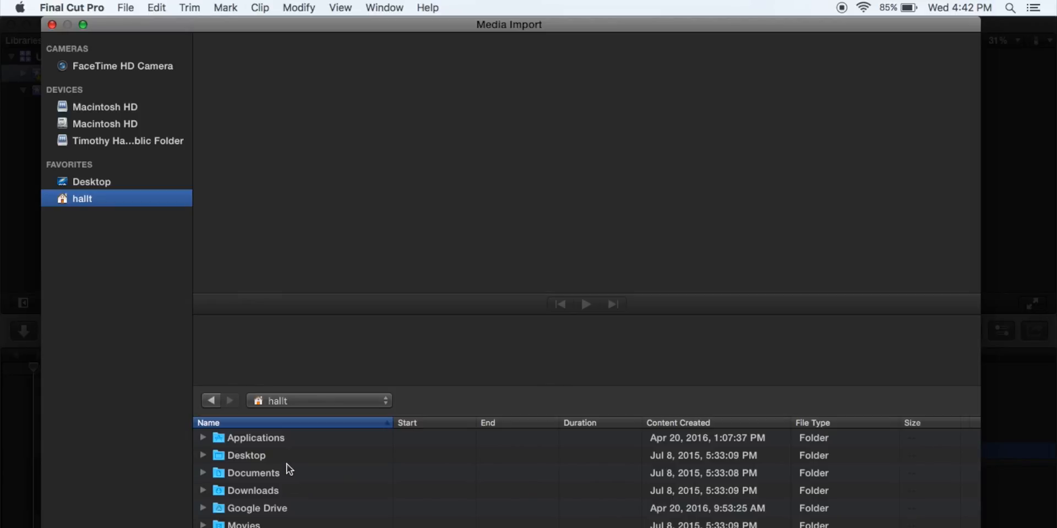
{"action": "scroll", "coordinate": [273, 491], "scroll_direction": "down", "scroll_amount": 1}
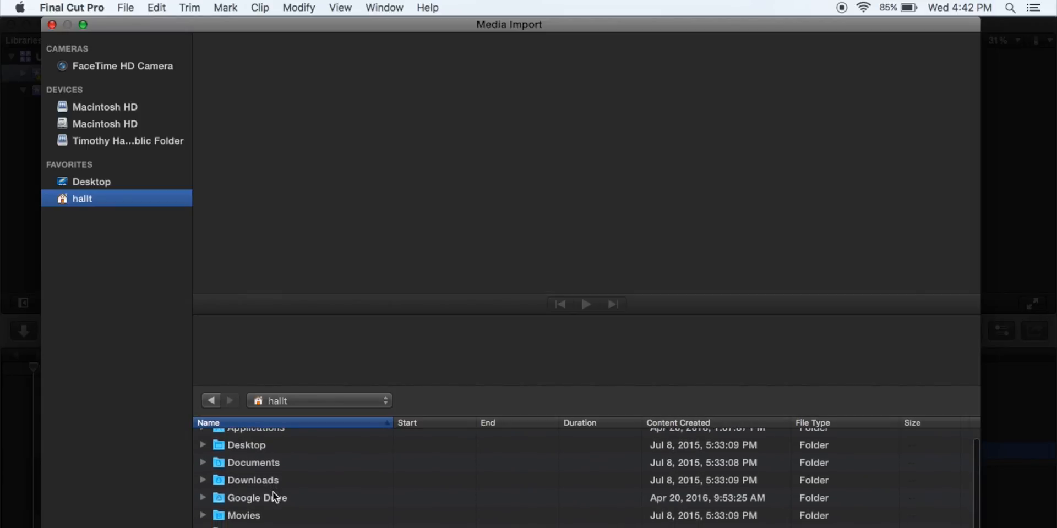
{"action": "scroll", "coordinate": [332, 521], "scroll_direction": "down", "scroll_amount": 3}
{"action": "scroll", "coordinate": [332, 520], "scroll_direction": "down", "scroll_amount": 1}
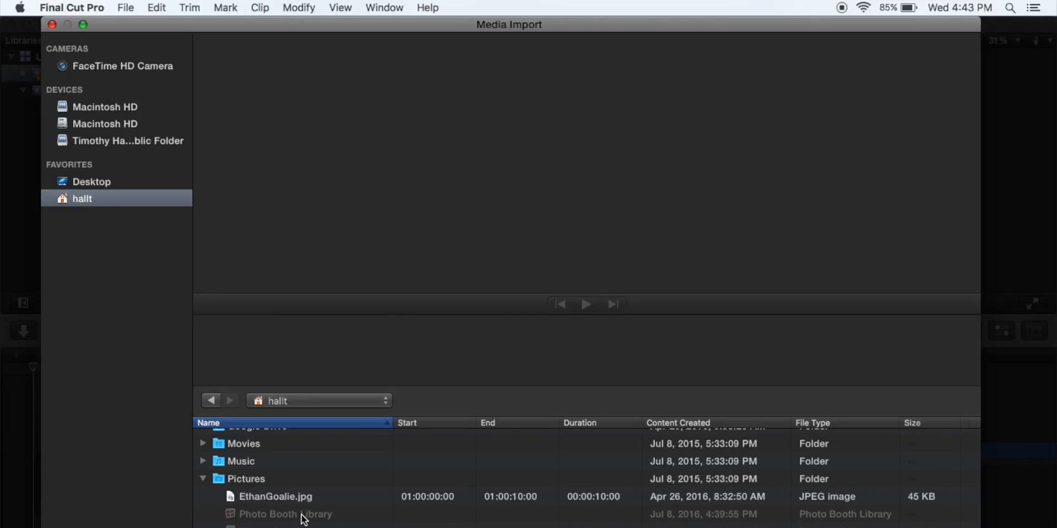
{"action": "left_click", "coordinate": [52, 24]}
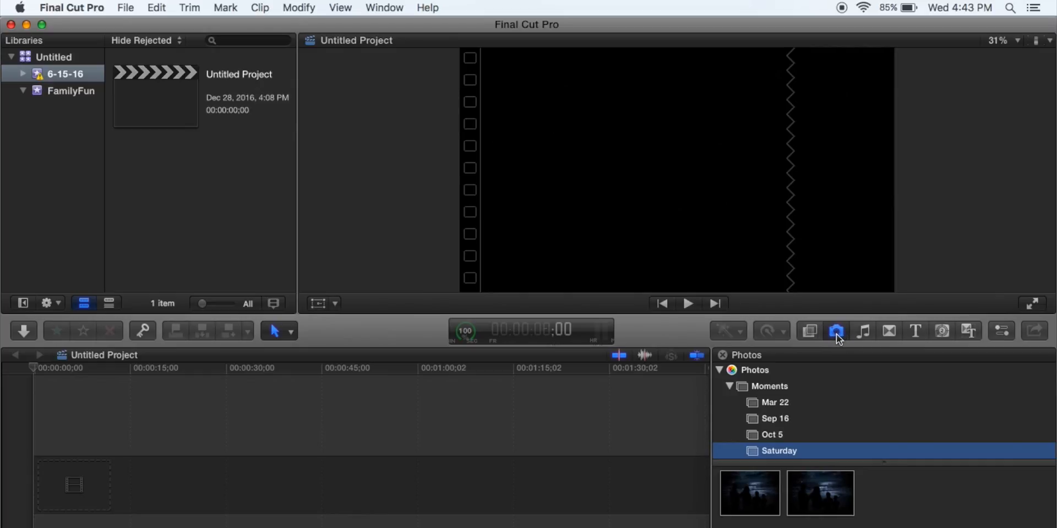
View the Photo Booth items in the Photos browser and expand the Photos library's categories
{"action": "double_click", "coordinate": [730, 372]}
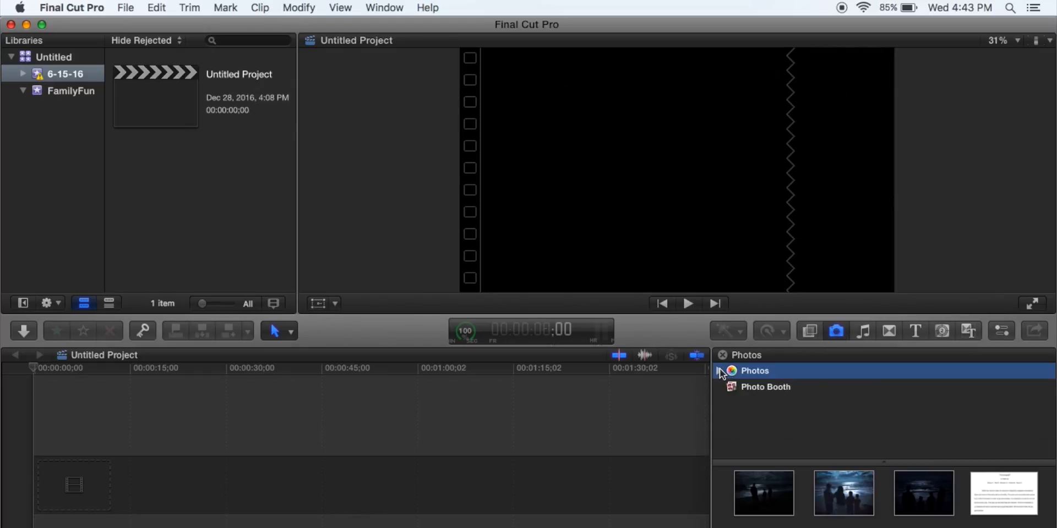
{"action": "left_click", "coordinate": [769, 390]}
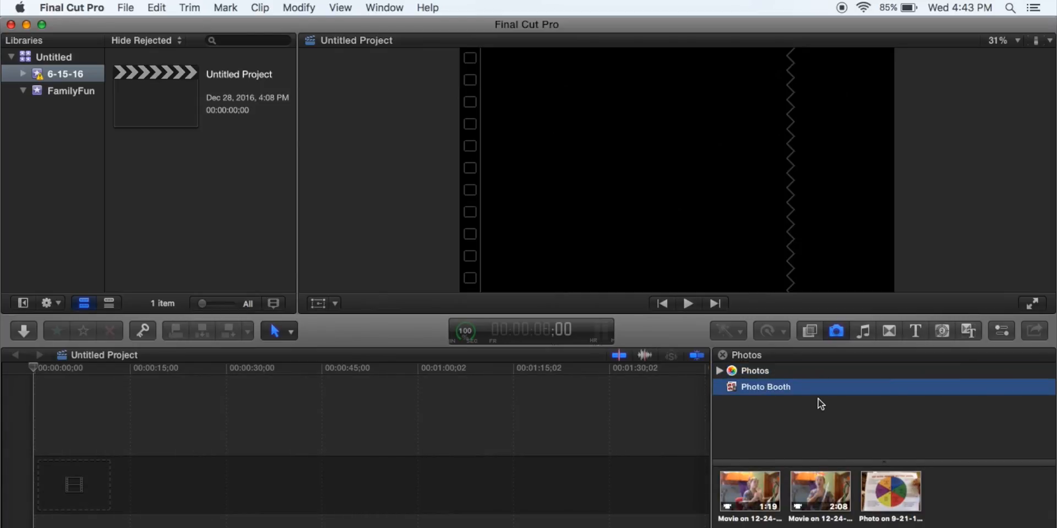
{"action": "left_click", "coordinate": [719, 371]}
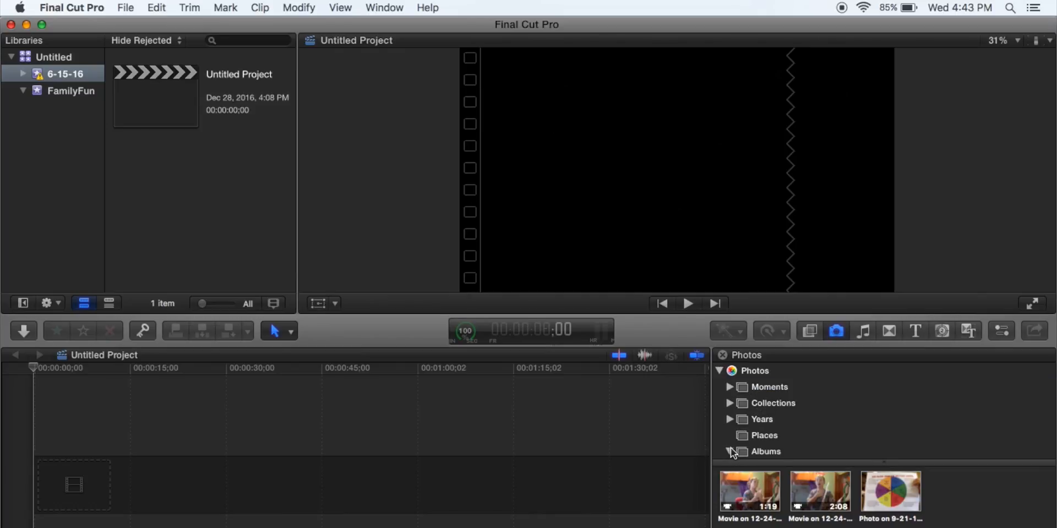
Add the CocoaBeach4_Bright photo from Albums to the empty timeline, accepting 1080p HD, 1920x1080 and 23.98p video properties
{"action": "left_click", "coordinate": [754, 450]}
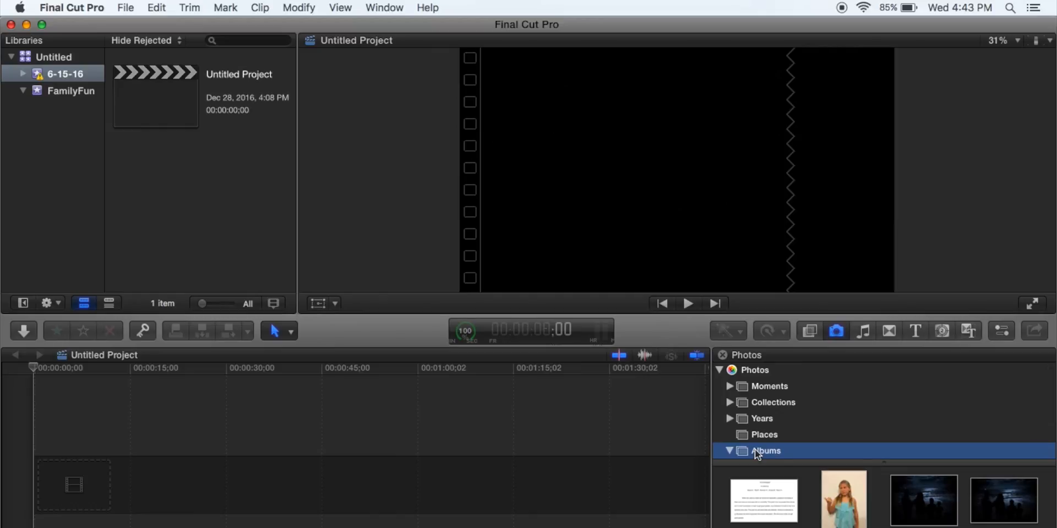
{"action": "scroll", "coordinate": [829, 482], "scroll_direction": "down", "scroll_amount": 2}
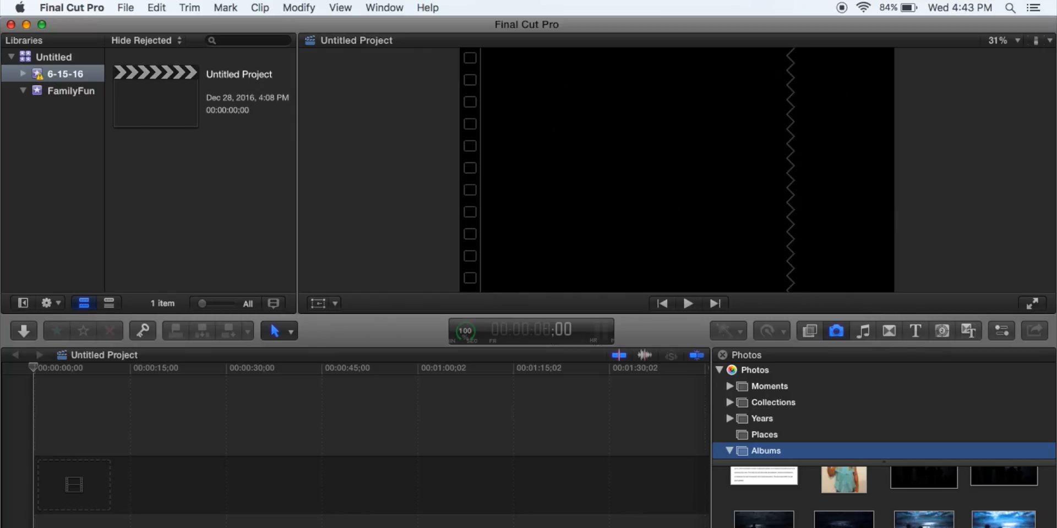
{"action": "left_click_drag", "start_coordinate": [924, 520], "coordinate": [275, 495]}
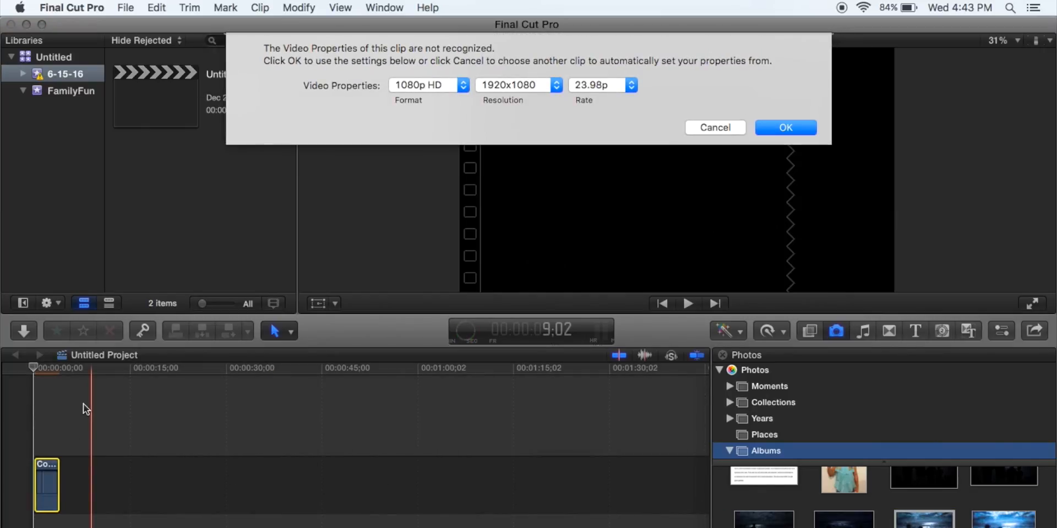
{"action": "left_click", "coordinate": [798, 126]}
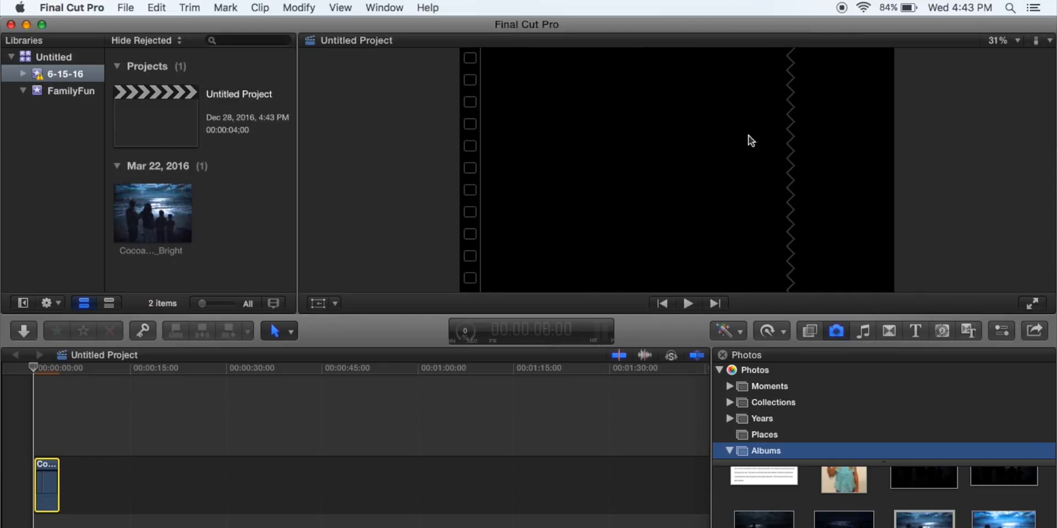
{"action": "left_click", "coordinate": [146, 230]}
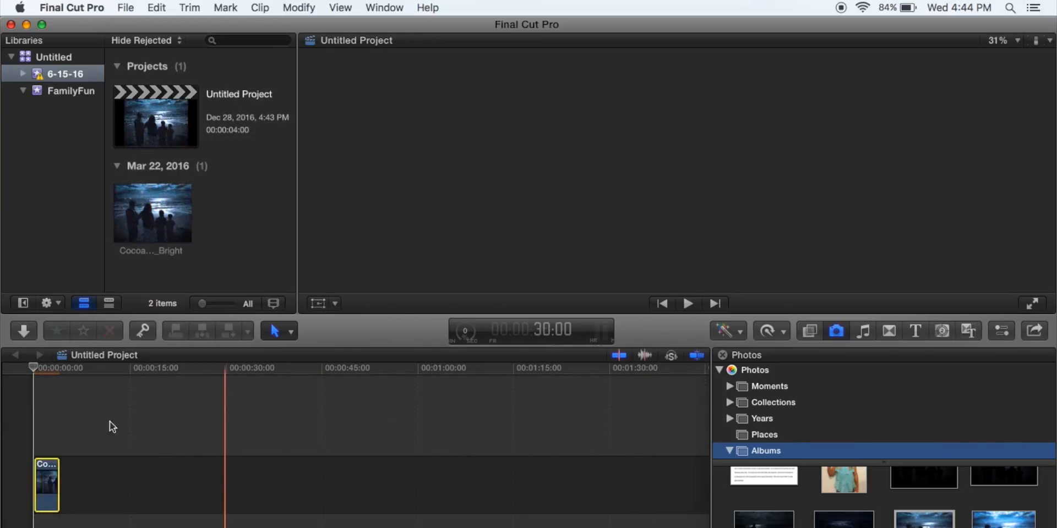
{"action": "left_click", "coordinate": [42, 486]}
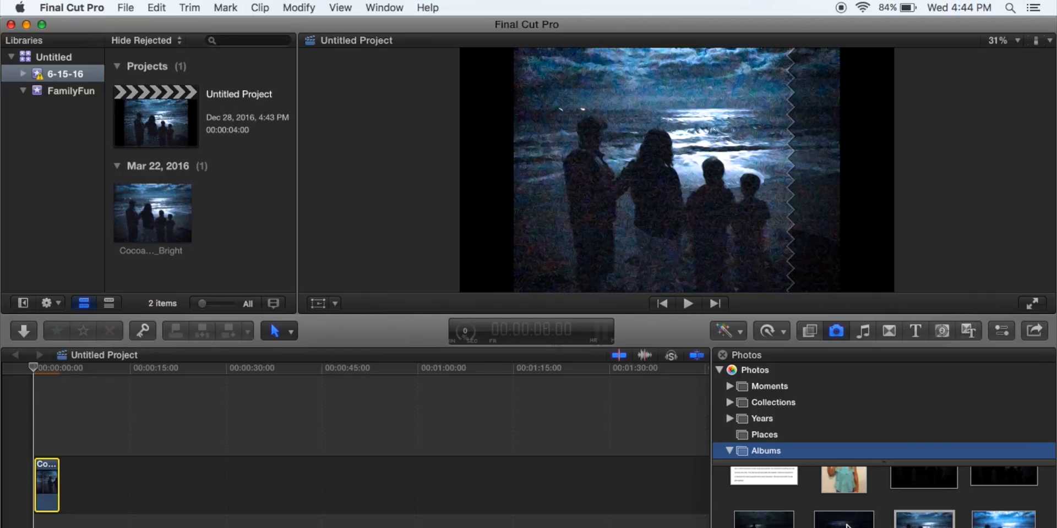
Append the CocoaBeach1 photo from Albums after the first timeline clip and preview it at 5:23
{"action": "left_click_drag", "start_coordinate": [845, 524], "coordinate": [427, 486]}
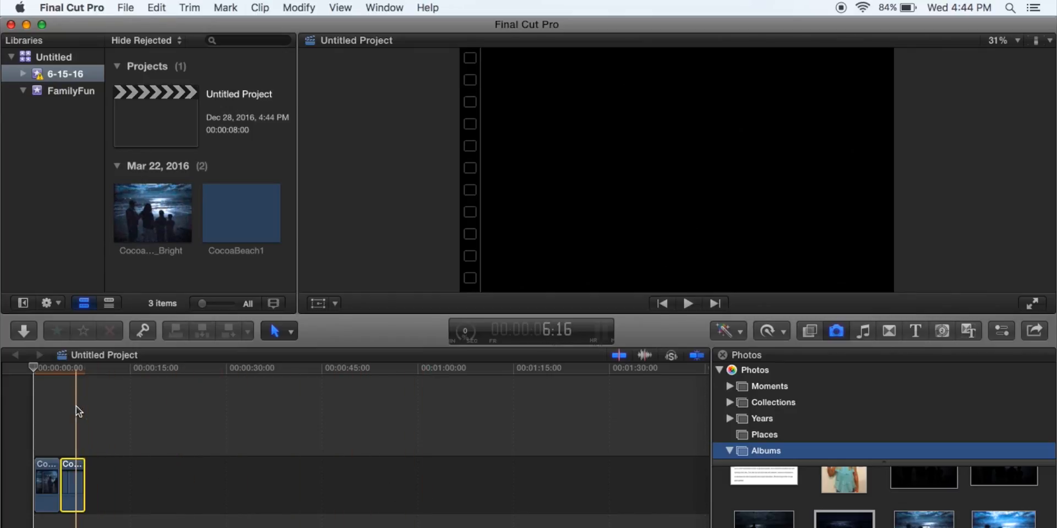
{"action": "left_click", "coordinate": [71, 371]}
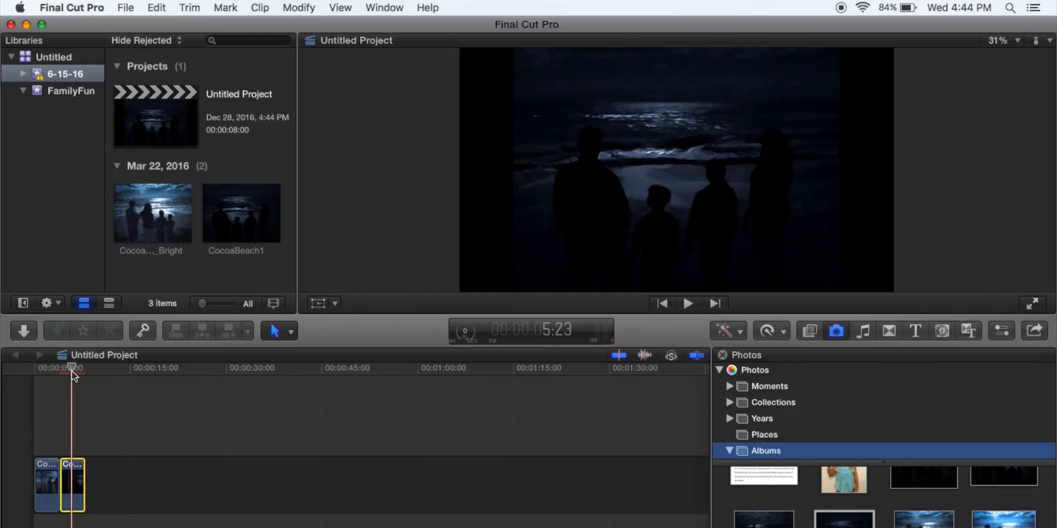
Set the import preferences to copy files to the library storage location
{"action": "left_click", "coordinate": [96, 11]}
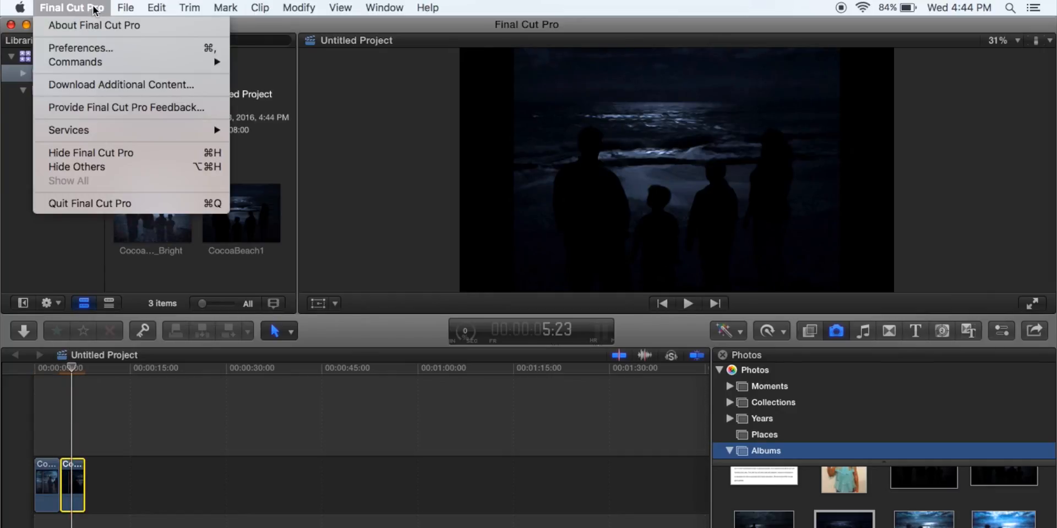
{"action": "left_click", "coordinate": [103, 50]}
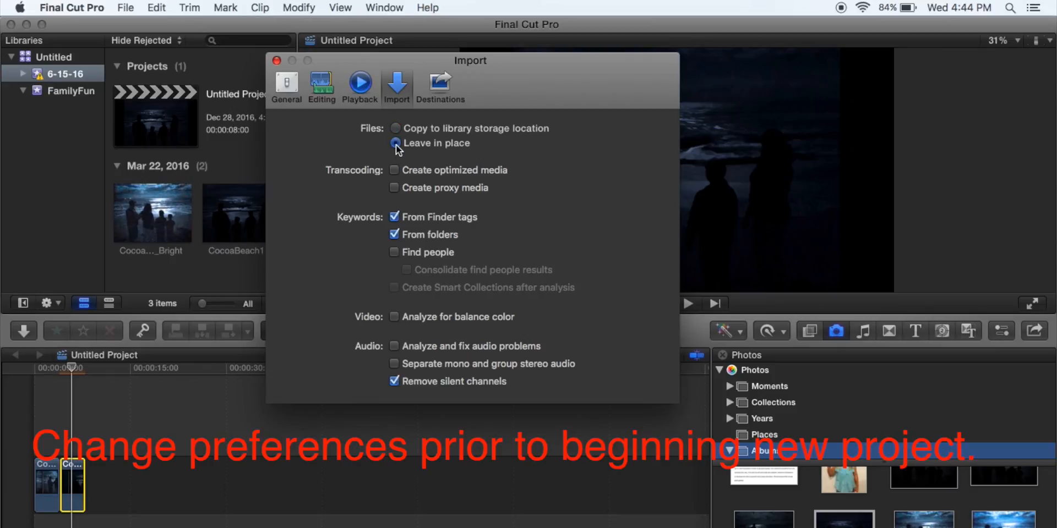
{"action": "left_click", "coordinate": [396, 127]}
{"action": "left_click", "coordinate": [276, 60]}
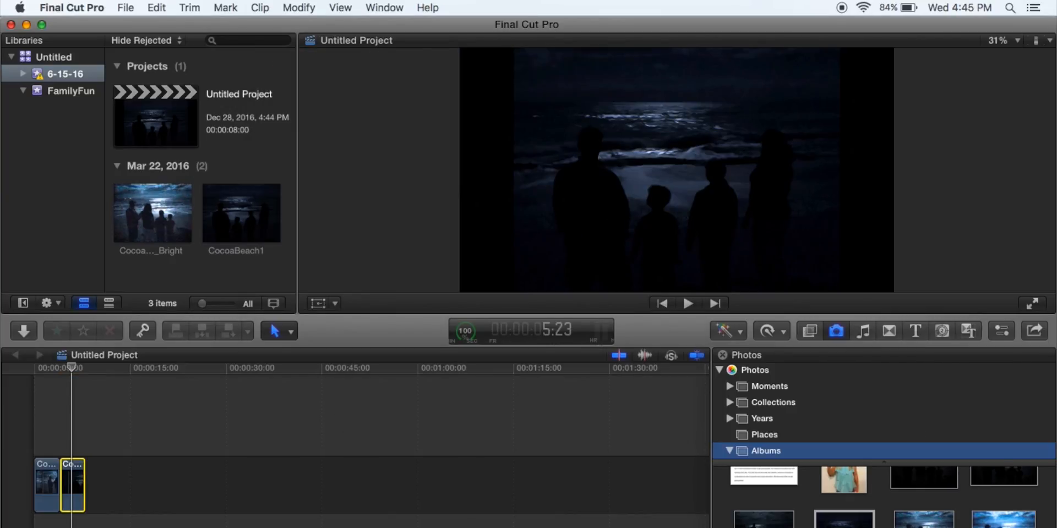
Append the CocoaBeach5x7 photo from Albums as the third clip on the timeline
{"action": "left_click", "coordinate": [1050, 517]}
{"action": "left_click_drag", "start_coordinate": [1003, 488], "coordinate": [150, 484]}
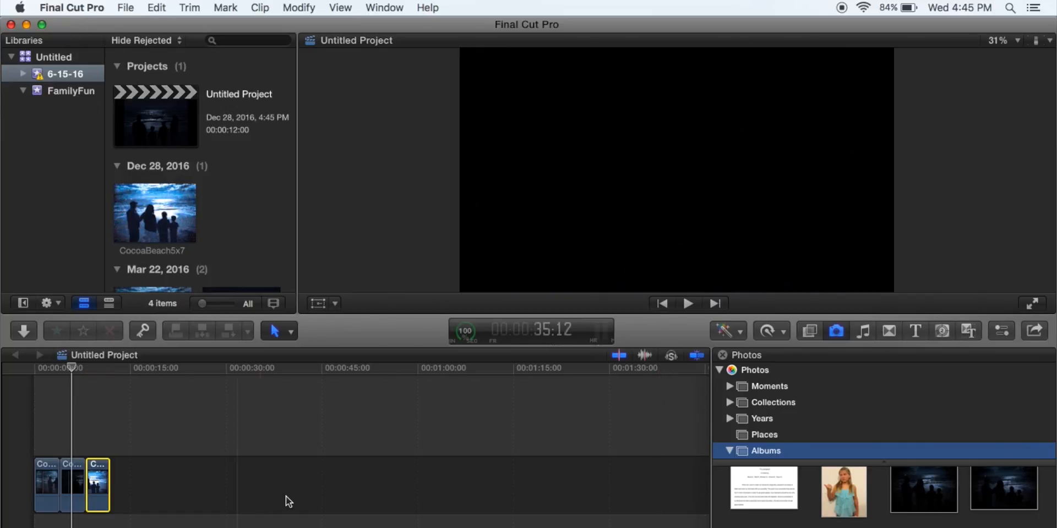
Switch to Finder and show the package contents of the Untitled library in the Movies folder
{"action": "left_click", "coordinate": [282, 526]}
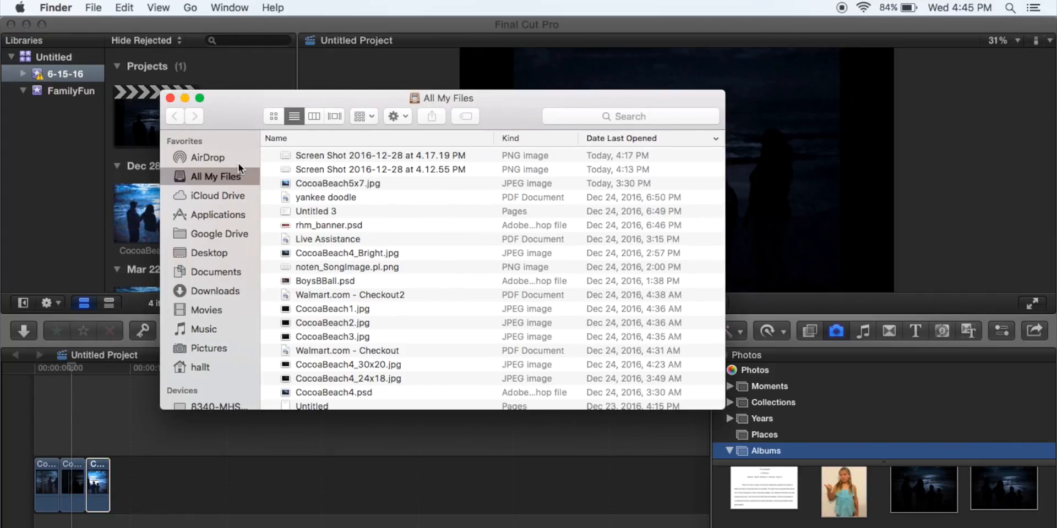
{"action": "left_click", "coordinate": [212, 315]}
{"action": "left_click", "coordinate": [309, 154]}
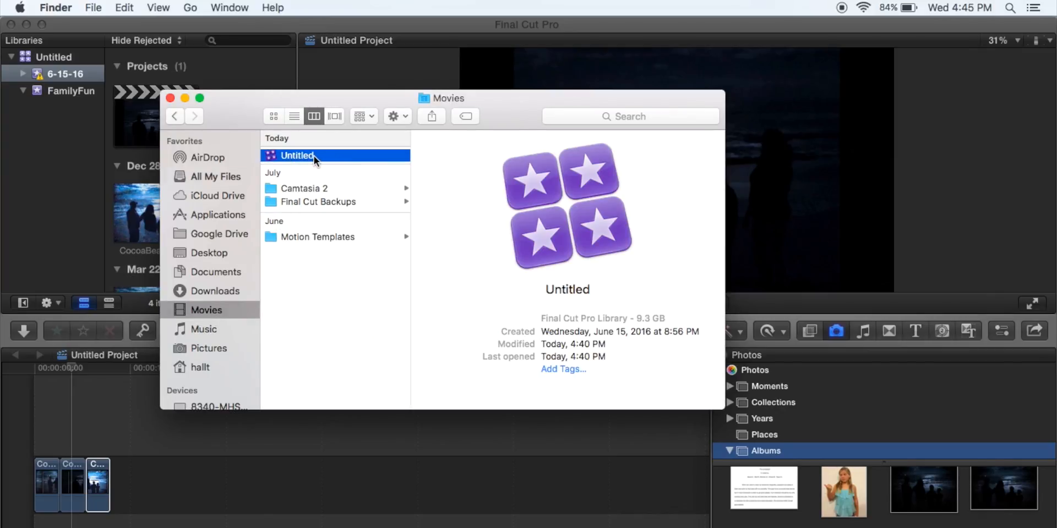
{"action": "right_click", "coordinate": [314, 156]}
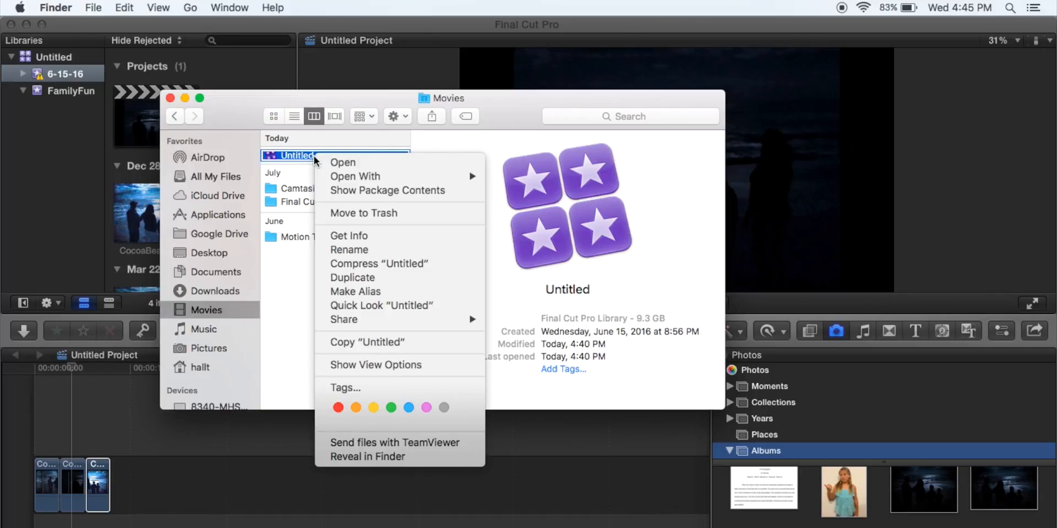
{"action": "left_click", "coordinate": [350, 190]}
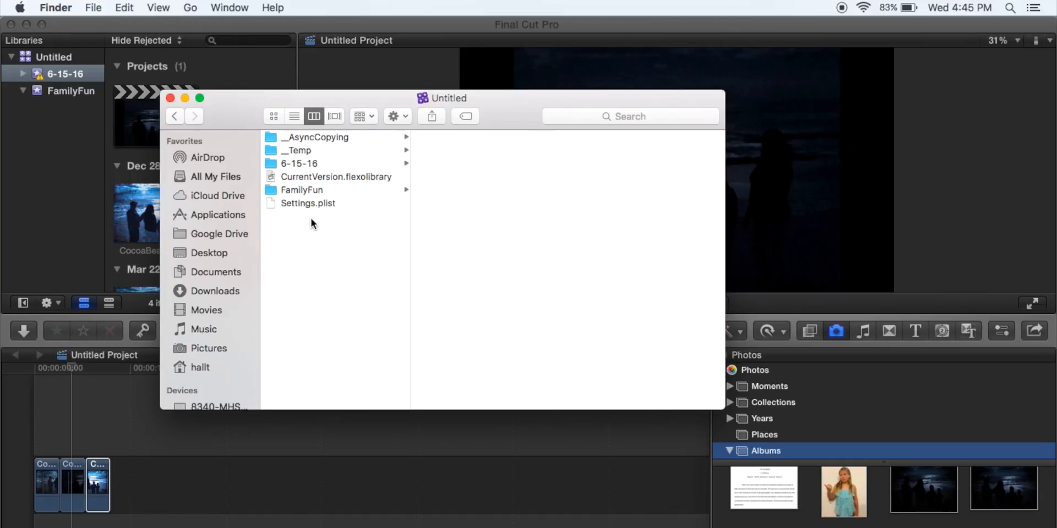
Inspect the Original Media folders of the FamilyFun and 6-15-16 events, and select CocoaBeach5x7.jpg to preview it
{"action": "left_click", "coordinate": [306, 189]}
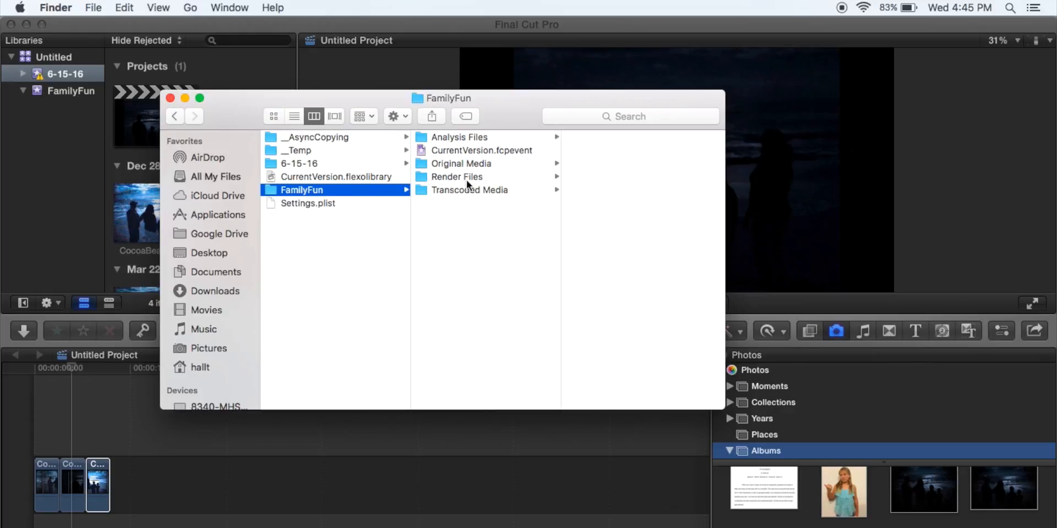
{"action": "left_click", "coordinate": [470, 164]}
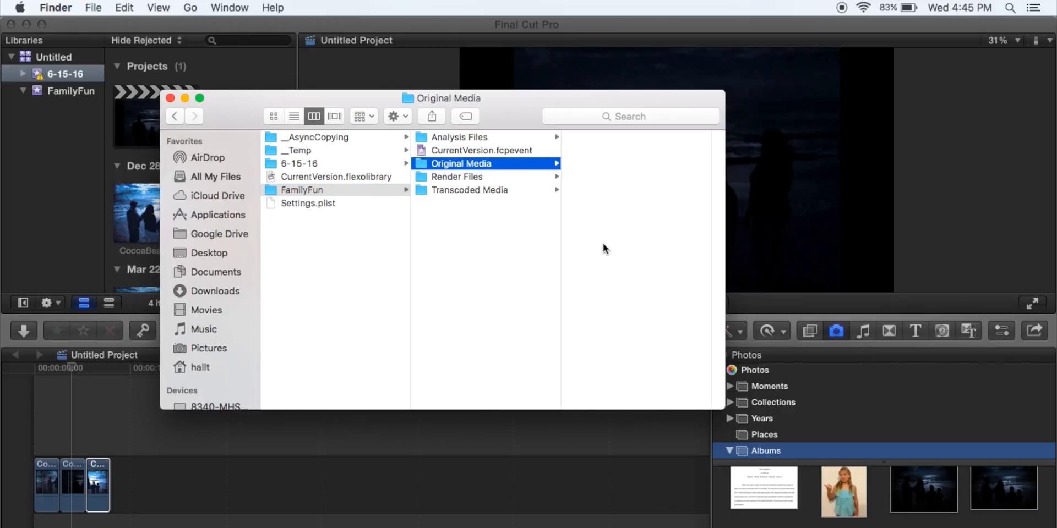
{"action": "left_click", "coordinate": [310, 164]}
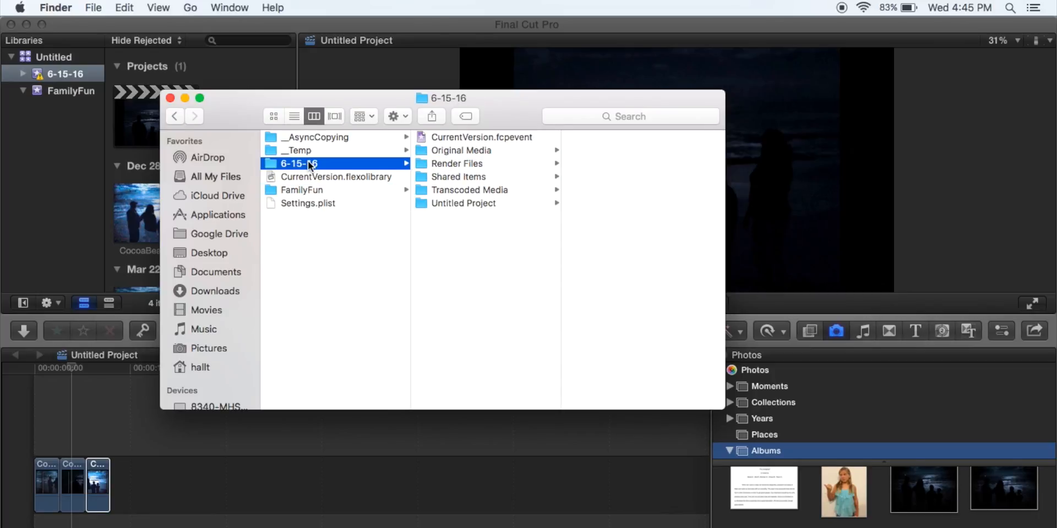
{"action": "left_click", "coordinate": [478, 204]}
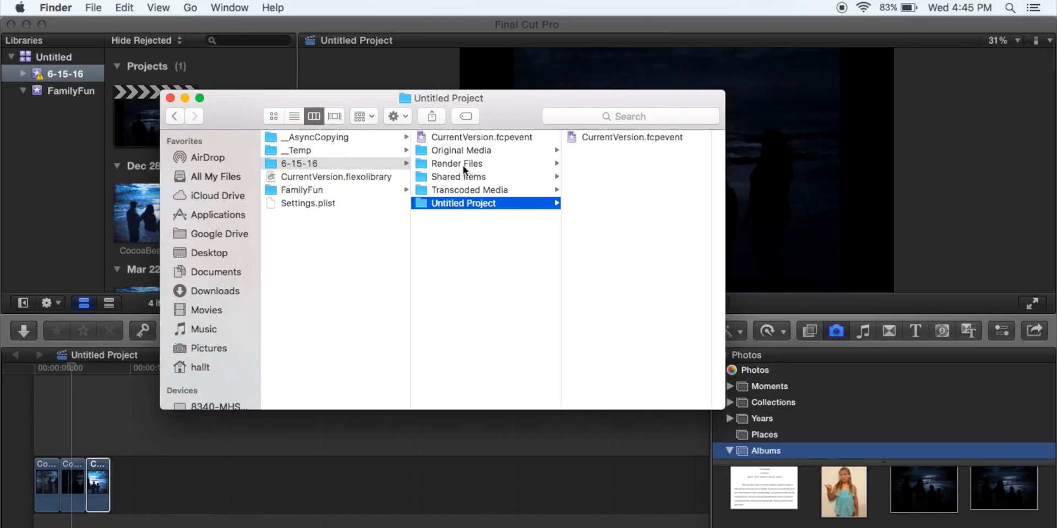
{"action": "left_click", "coordinate": [461, 149]}
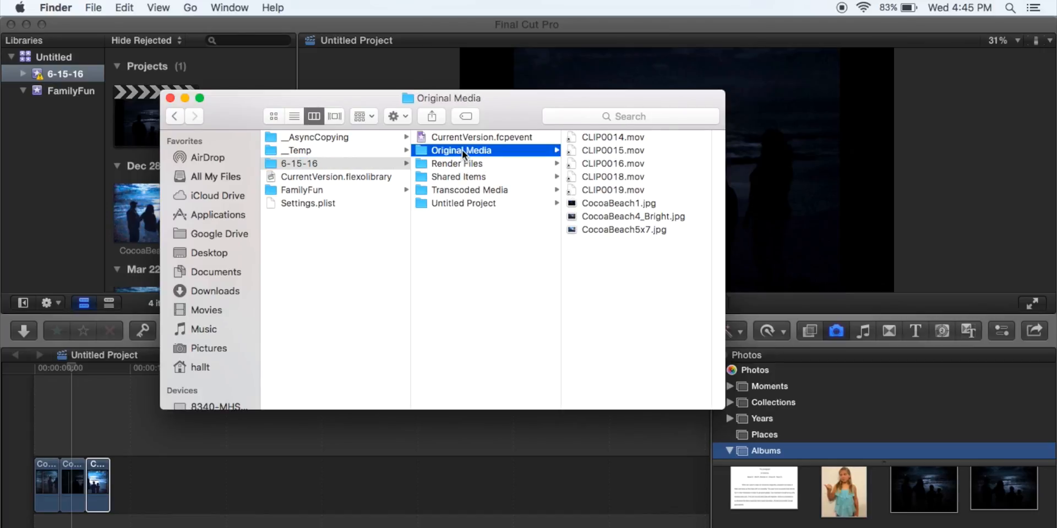
{"action": "left_click", "coordinate": [610, 230]}
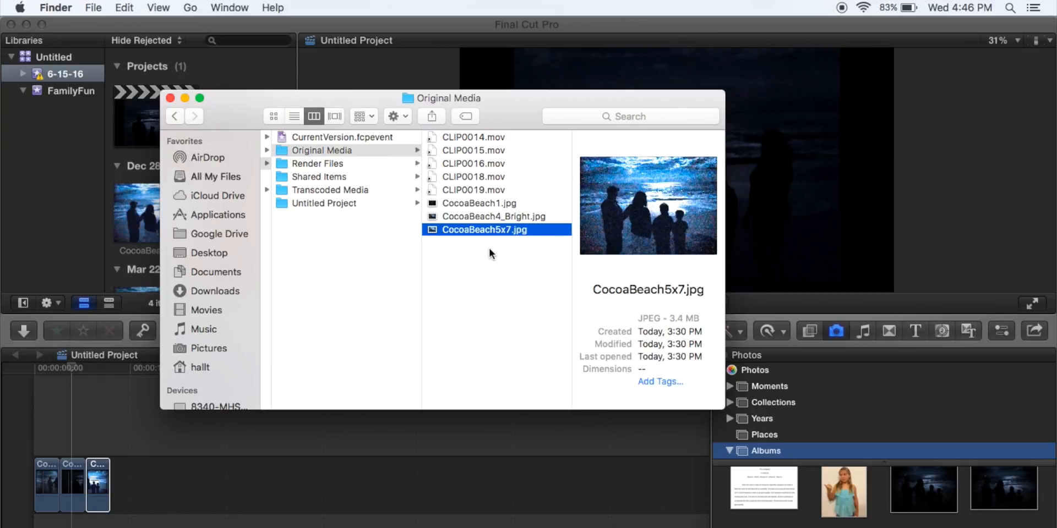
Switch back to Final Cut Pro and set the import preferences to leave files in place
{"action": "left_click", "coordinate": [131, 24]}
{"action": "left_click", "coordinate": [97, 9]}
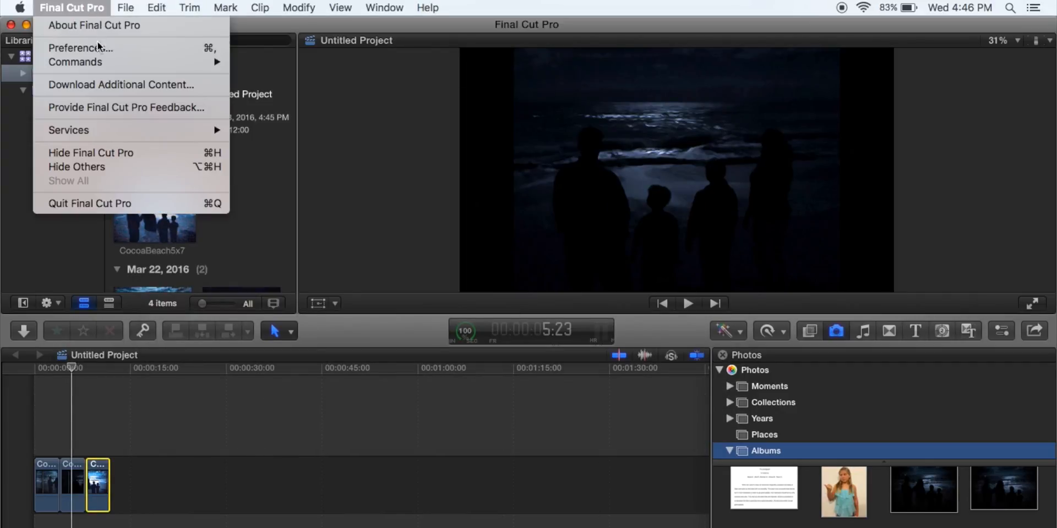
{"action": "left_click", "coordinate": [122, 52]}
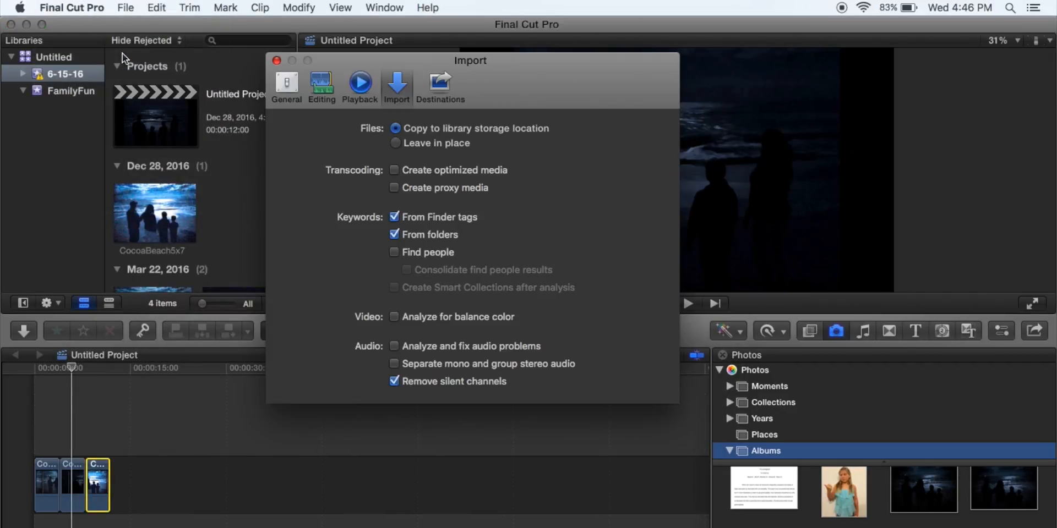
{"action": "left_click", "coordinate": [396, 145]}
{"action": "left_click", "coordinate": [276, 60]}
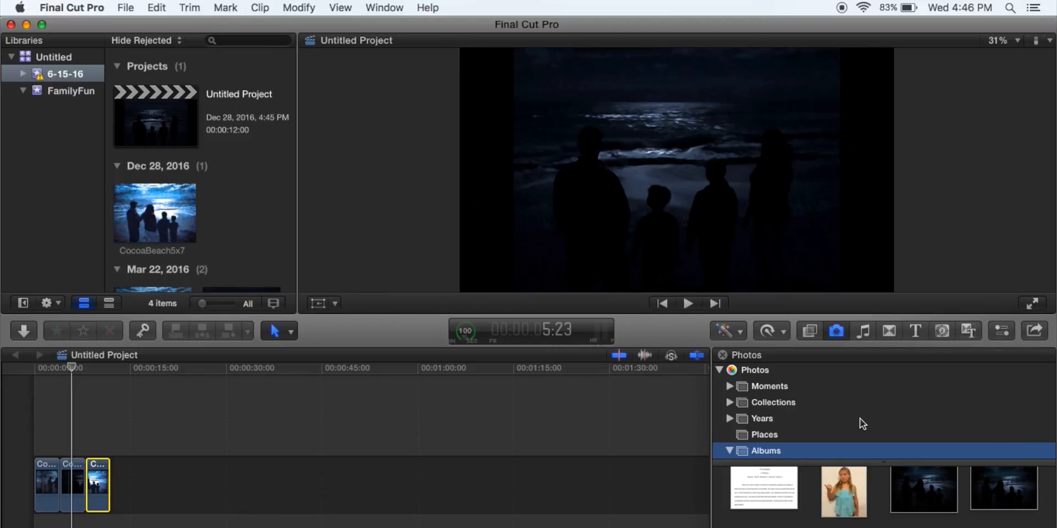
Look through the Albums photos and view the Places category in the Photos browser
{"action": "scroll", "coordinate": [912, 524], "scroll_direction": "down", "scroll_amount": 3}
{"action": "scroll", "coordinate": [880, 495], "scroll_direction": "up", "scroll_amount": 2}
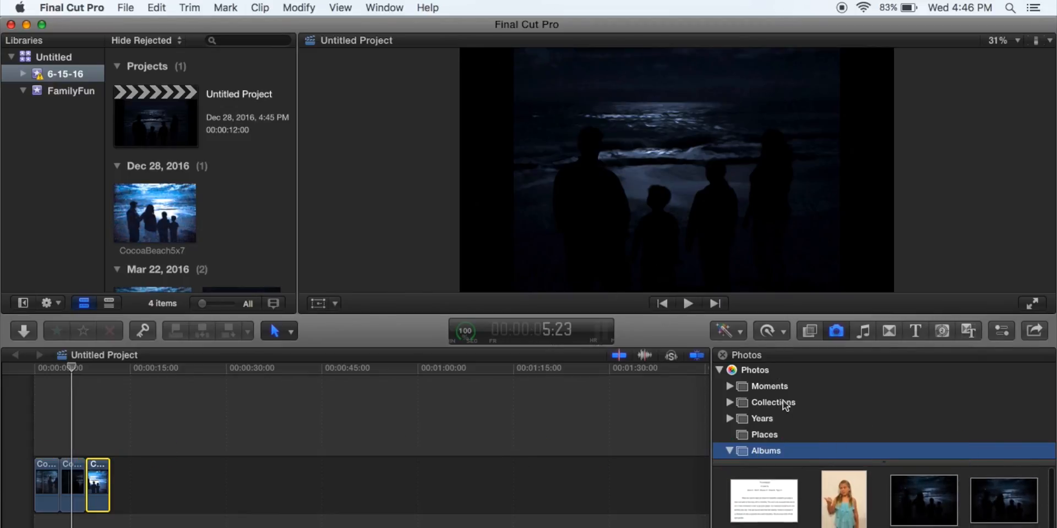
{"action": "left_click", "coordinate": [773, 436]}
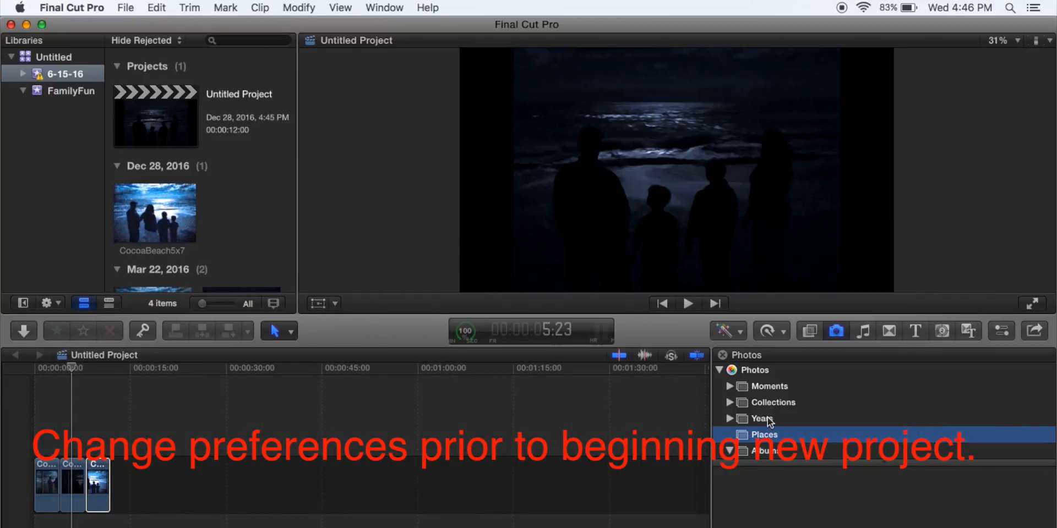
Look through the Years, Collections and Moments categories in the Photos browser
{"action": "left_click", "coordinate": [769, 422]}
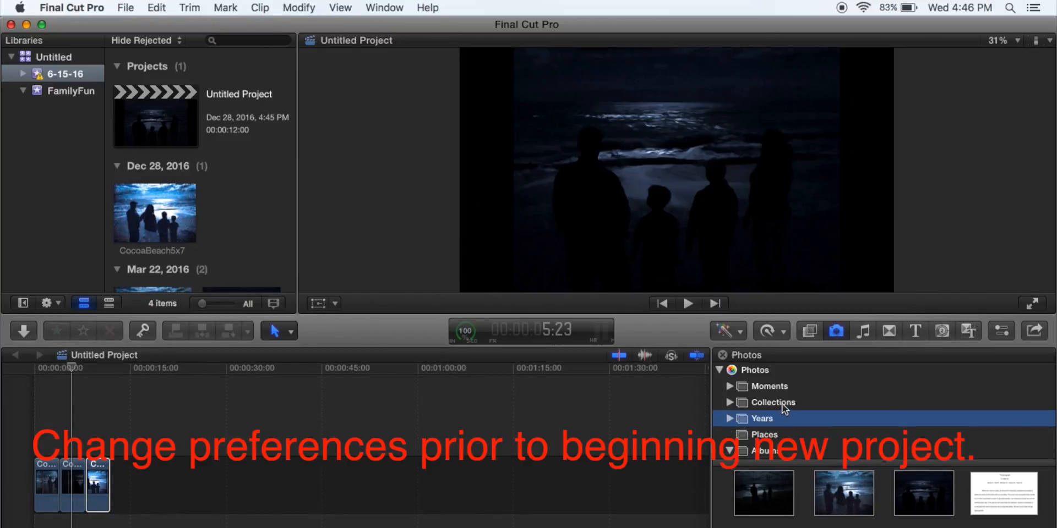
{"action": "left_click", "coordinate": [781, 404]}
{"action": "left_click", "coordinate": [781, 388]}
{"action": "scroll", "coordinate": [880, 497], "scroll_direction": "down", "scroll_amount": 3}
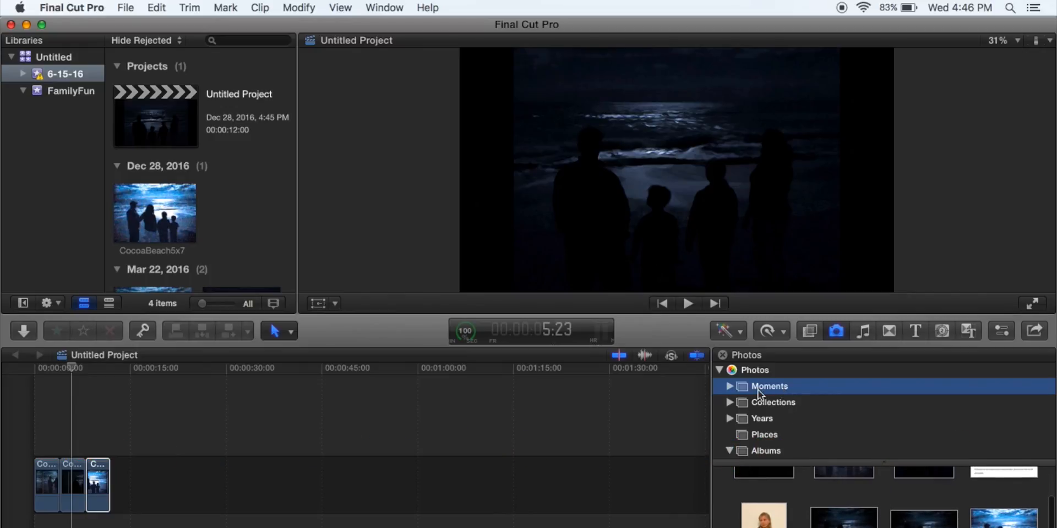
Add the Photo Booth clip Movie on 12-24-16 at 2.25 PM to the end of the timeline and place the playhead at about 23 seconds
{"action": "left_click", "coordinate": [721, 373]}
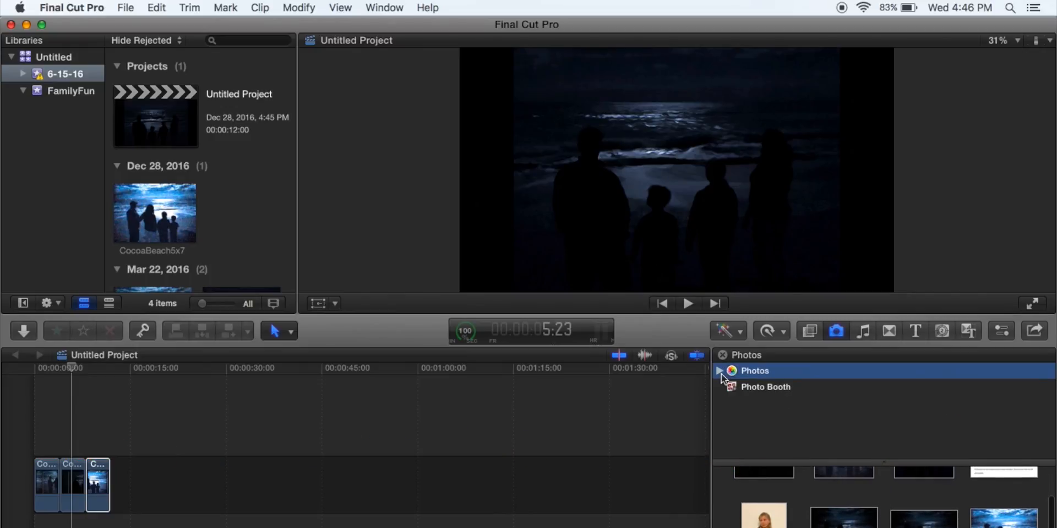
{"action": "left_click", "coordinate": [745, 388]}
{"action": "left_click_drag", "start_coordinate": [744, 504], "coordinate": [178, 484]}
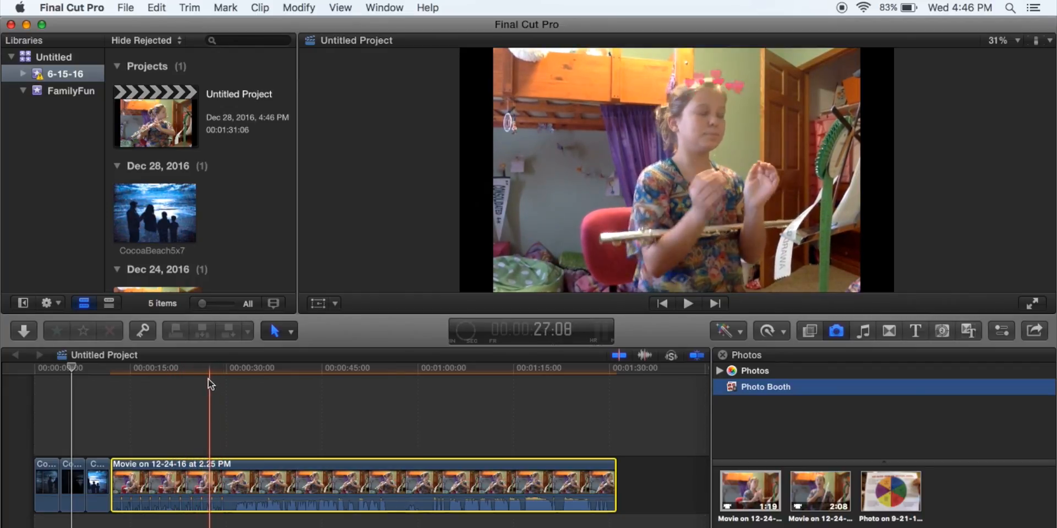
{"action": "left_click", "coordinate": [183, 368]}
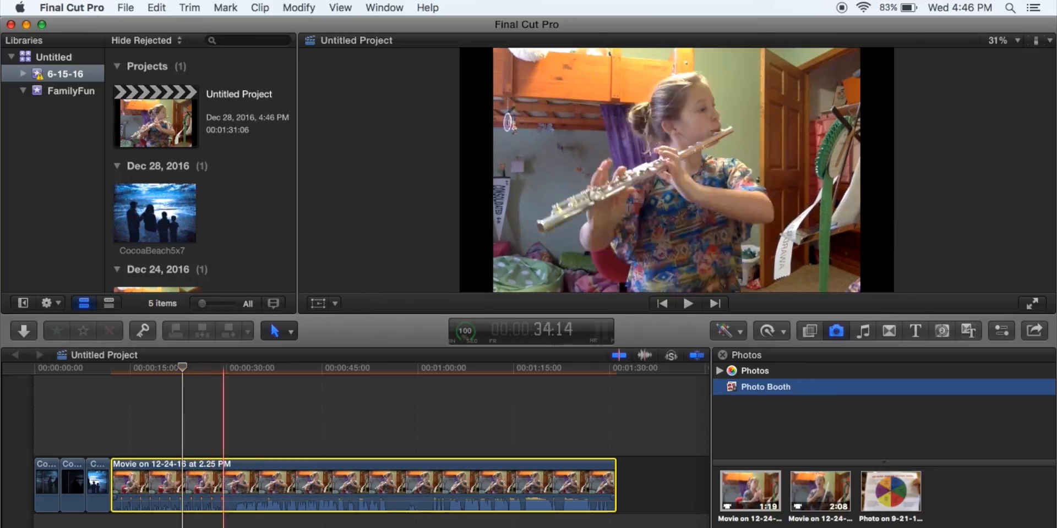
Switch to Finder, inspect the Photo Booth movie, CLIP files and CocoaBeach4_Bright.jpg in Original Media, close the window and return to Final Cut Pro
{"action": "key", "text": "super+Tab"}
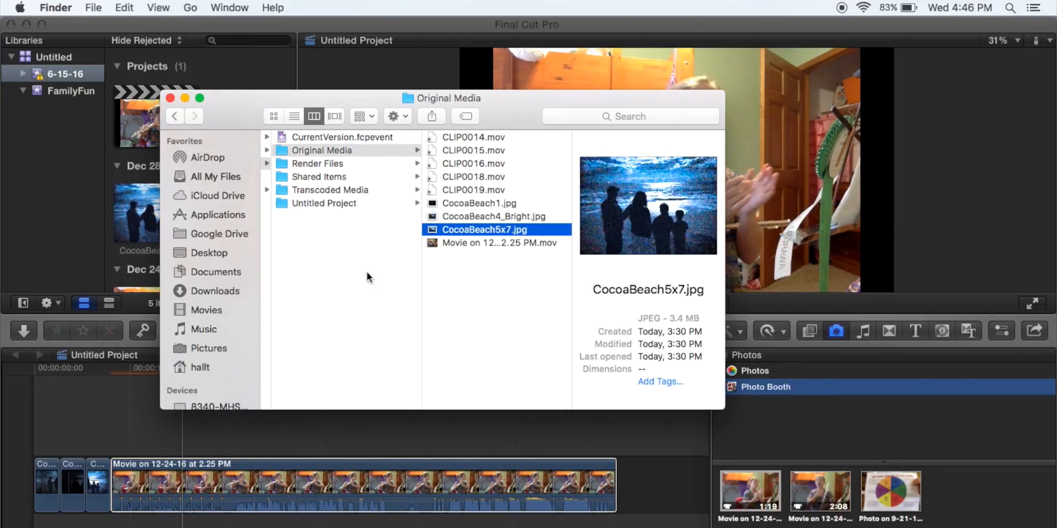
{"action": "left_click", "coordinate": [467, 243]}
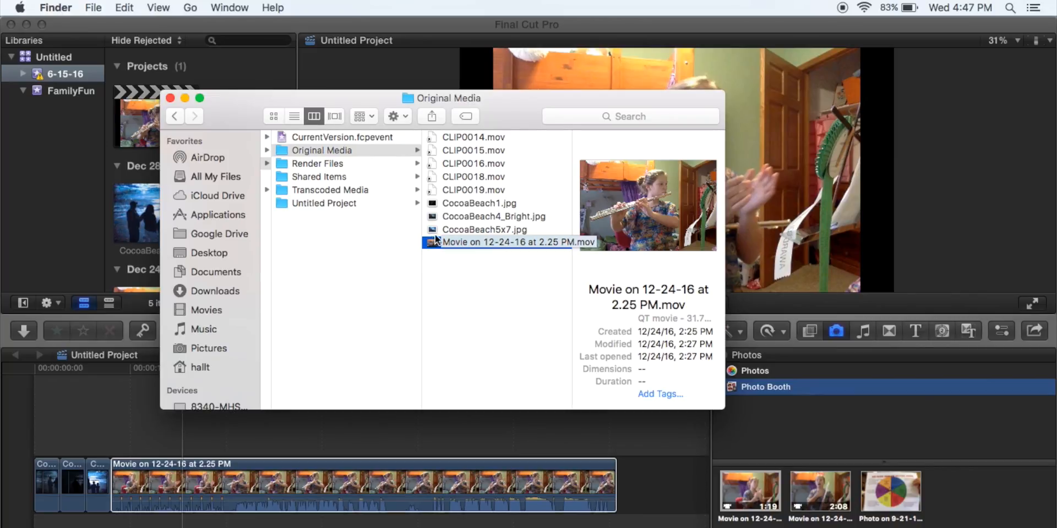
{"action": "left_click", "coordinate": [447, 190]}
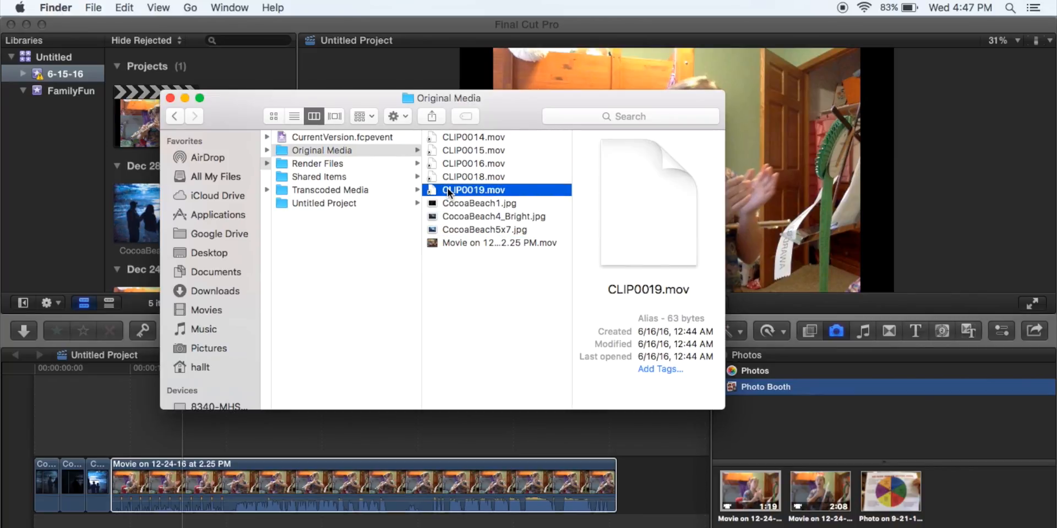
{"action": "left_click", "coordinate": [443, 176]}
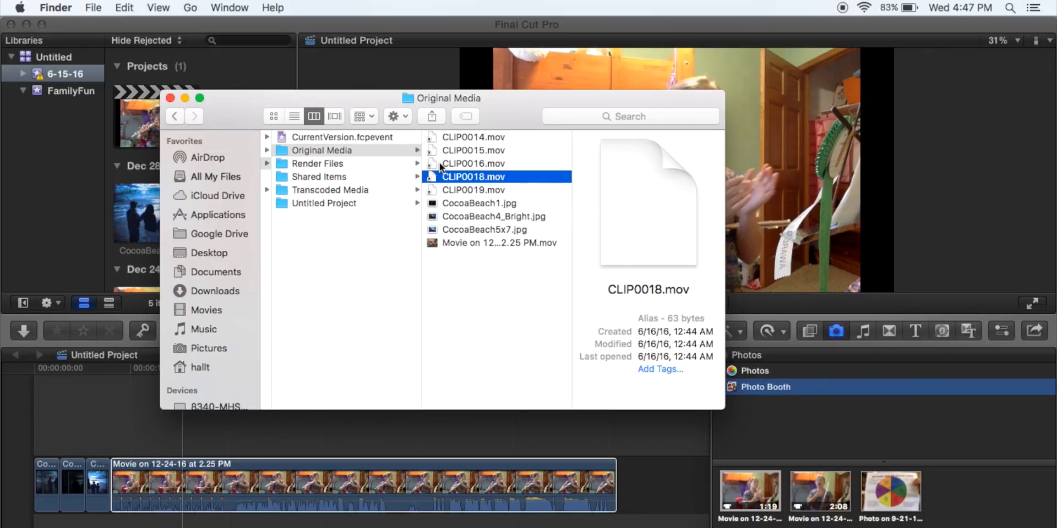
{"action": "left_click", "coordinate": [442, 163]}
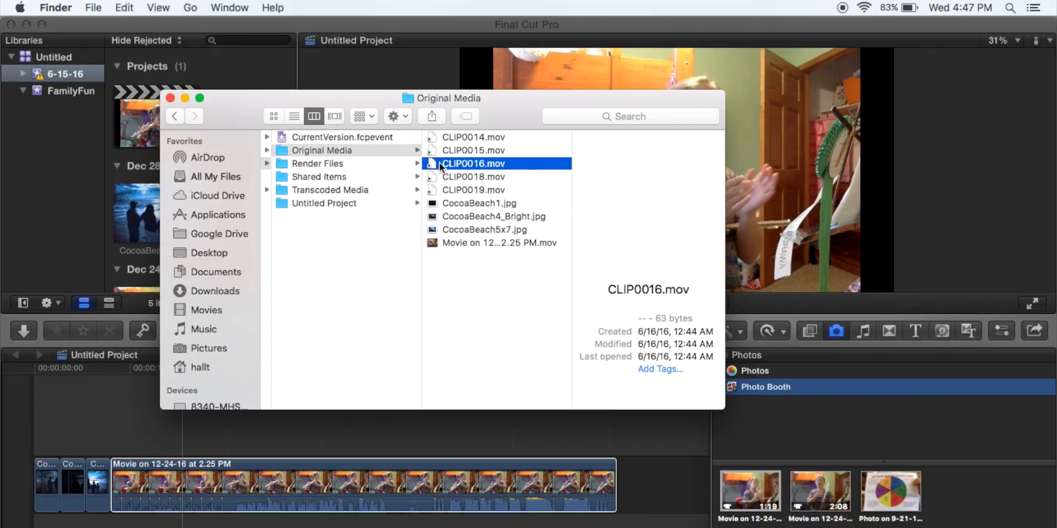
{"action": "left_click", "coordinate": [453, 214]}
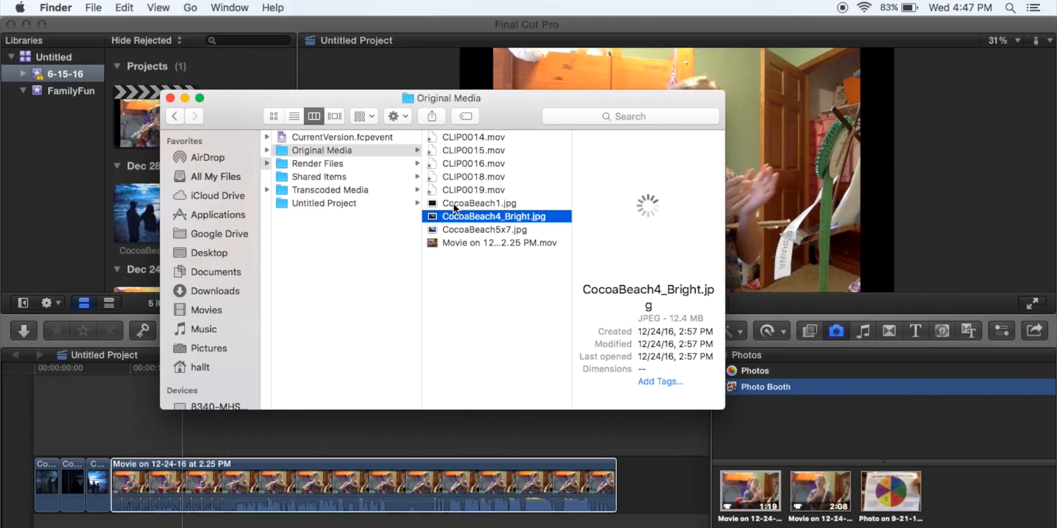
{"action": "left_click", "coordinate": [454, 189]}
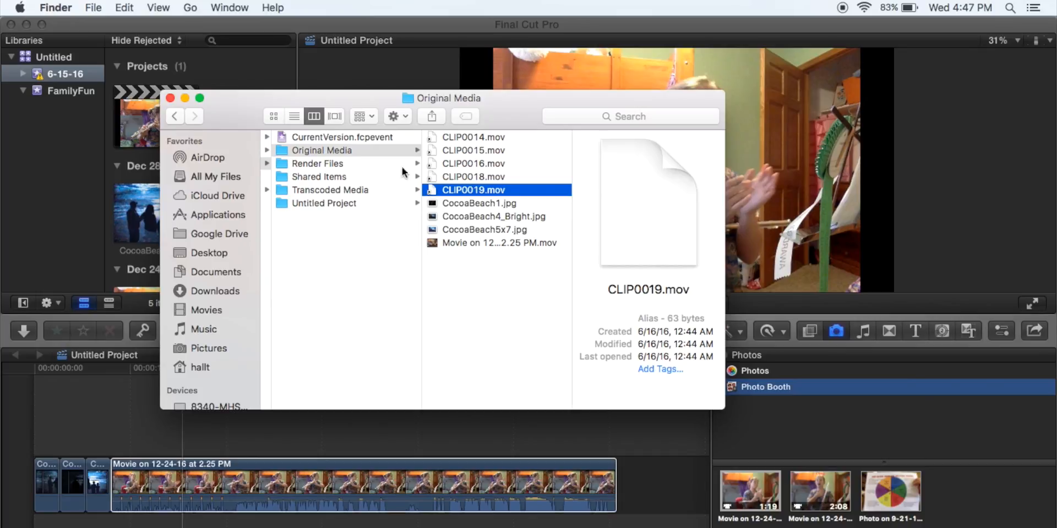
{"action": "left_click", "coordinate": [170, 97]}
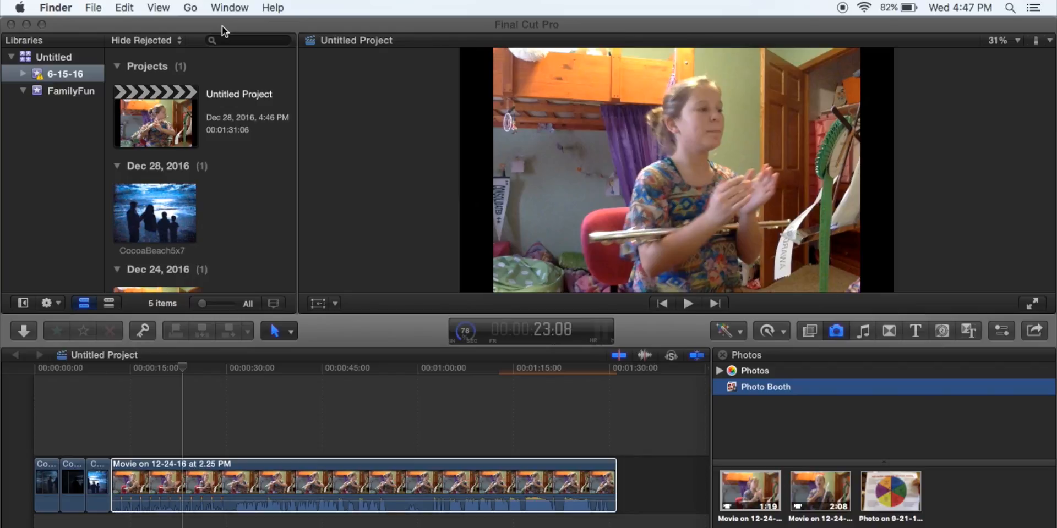
{"action": "left_click", "coordinate": [278, 369]}
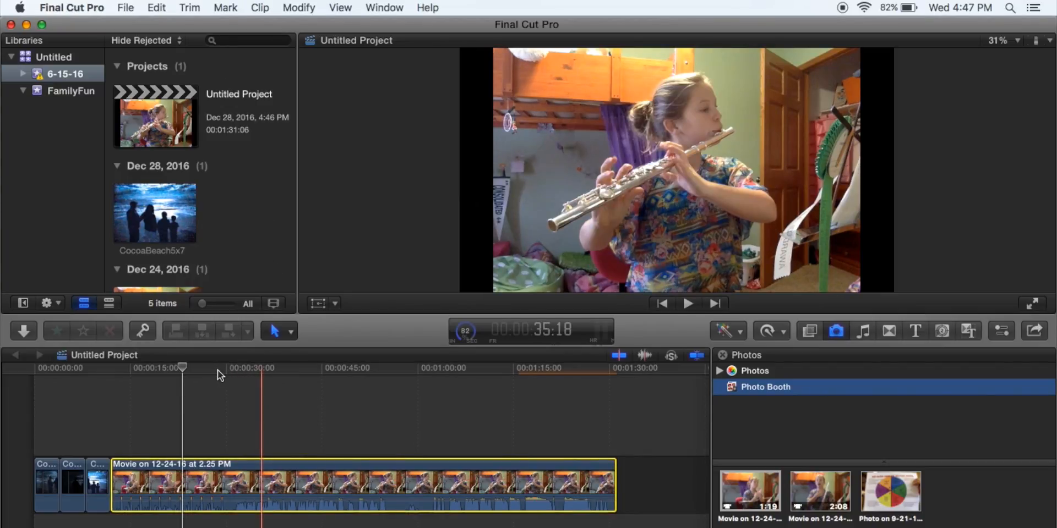